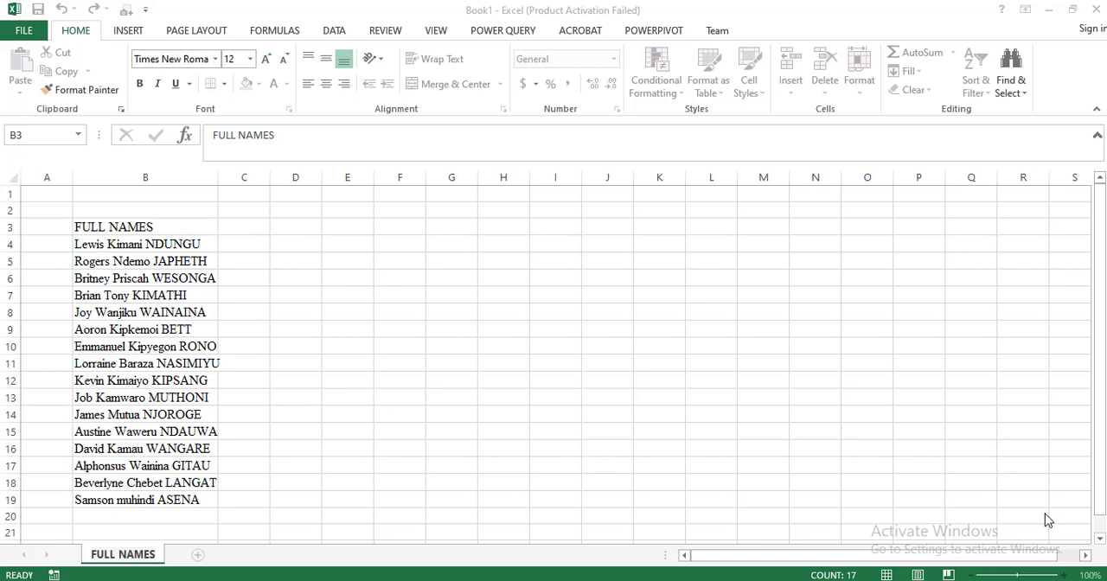
- Rename the worksheet as FULL NAME
{"action": "left_click", "coordinate": [166, 247]}
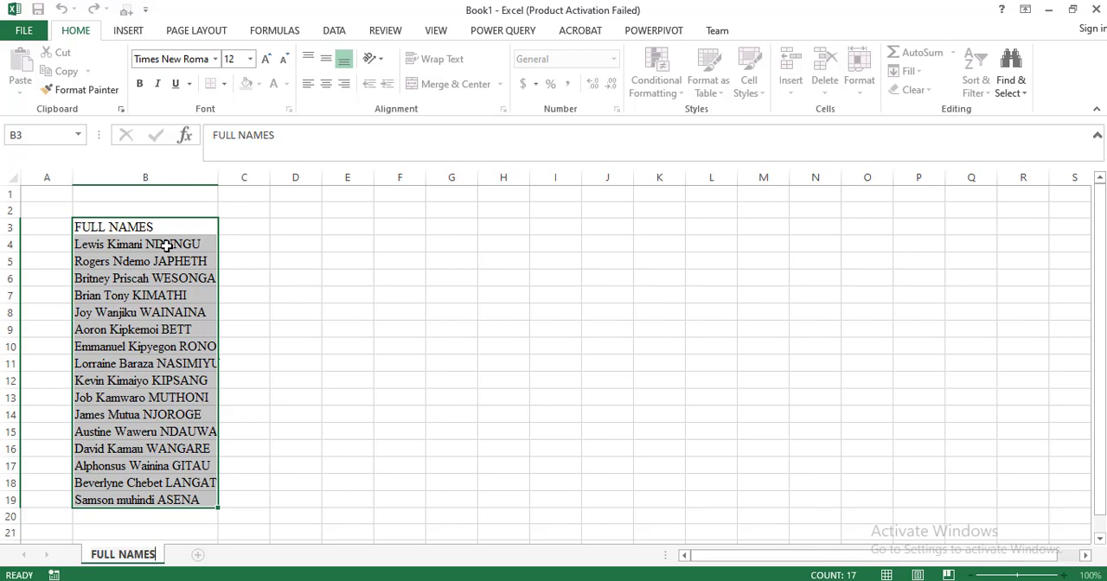
{"action": "key", "text": "BackSpace"}
{"action": "left_click", "coordinate": [544, 340]}
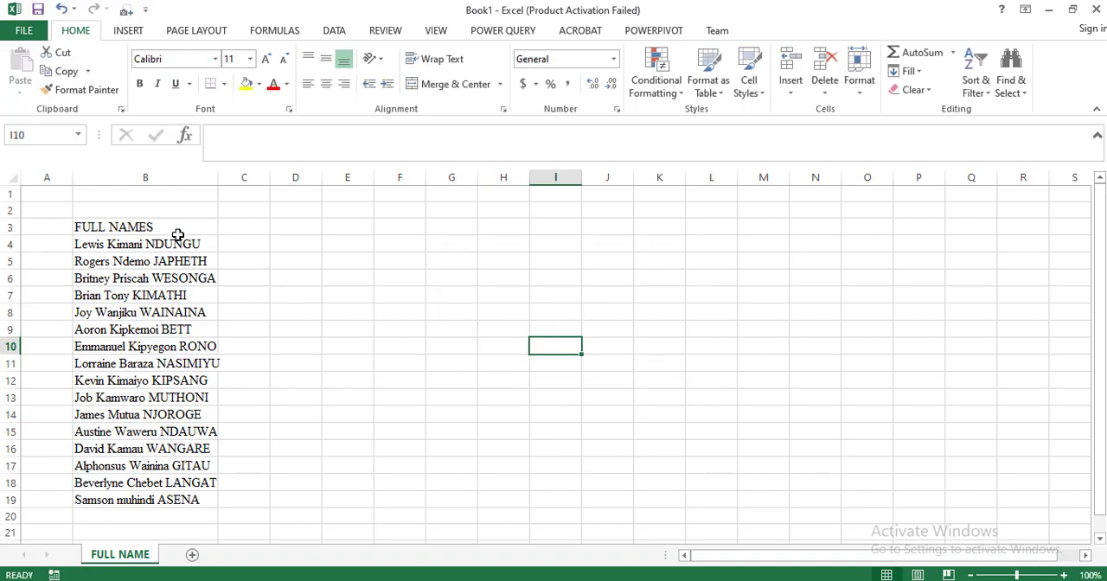
- Load the name list in B3:B19 into Power Query as a table with headers
{"action": "left_click_drag", "start_coordinate": [176, 230], "coordinate": [187, 498]}
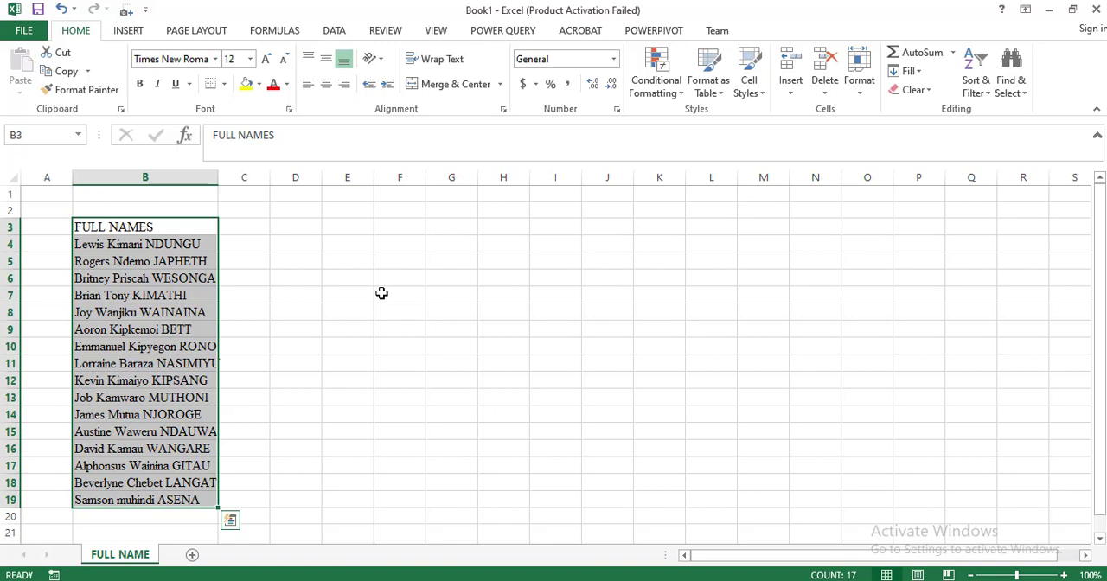
{"action": "left_click", "coordinate": [505, 33]}
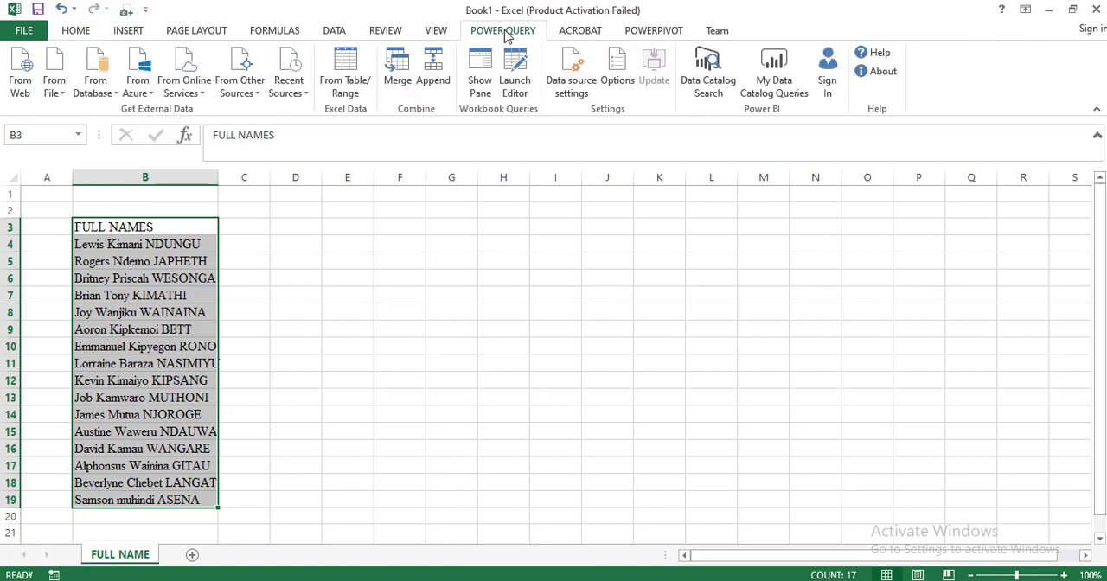
{"action": "left_click", "coordinate": [350, 88]}
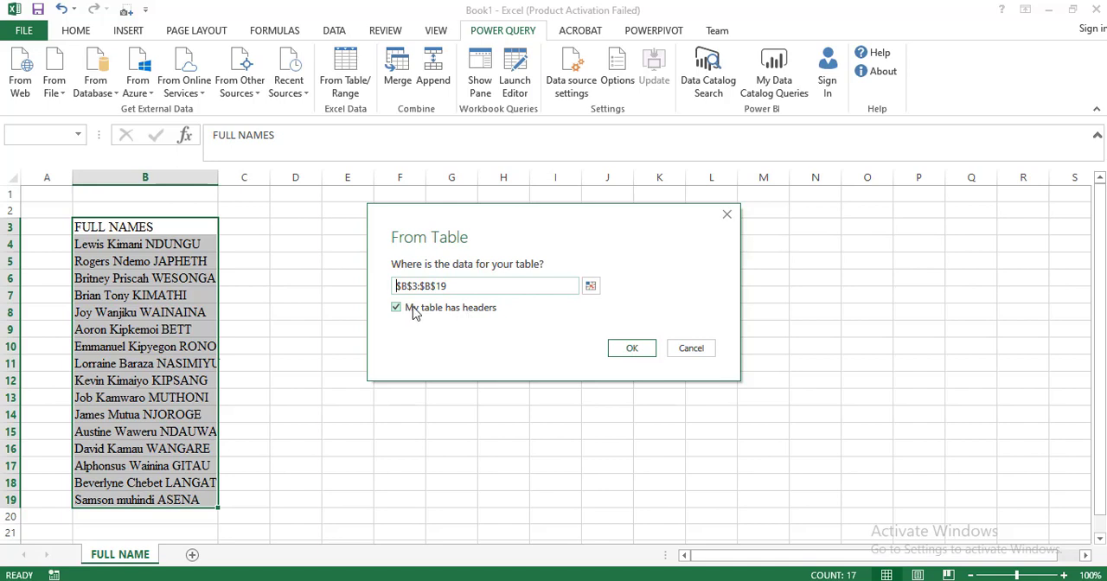
{"action": "left_click", "coordinate": [632, 351]}
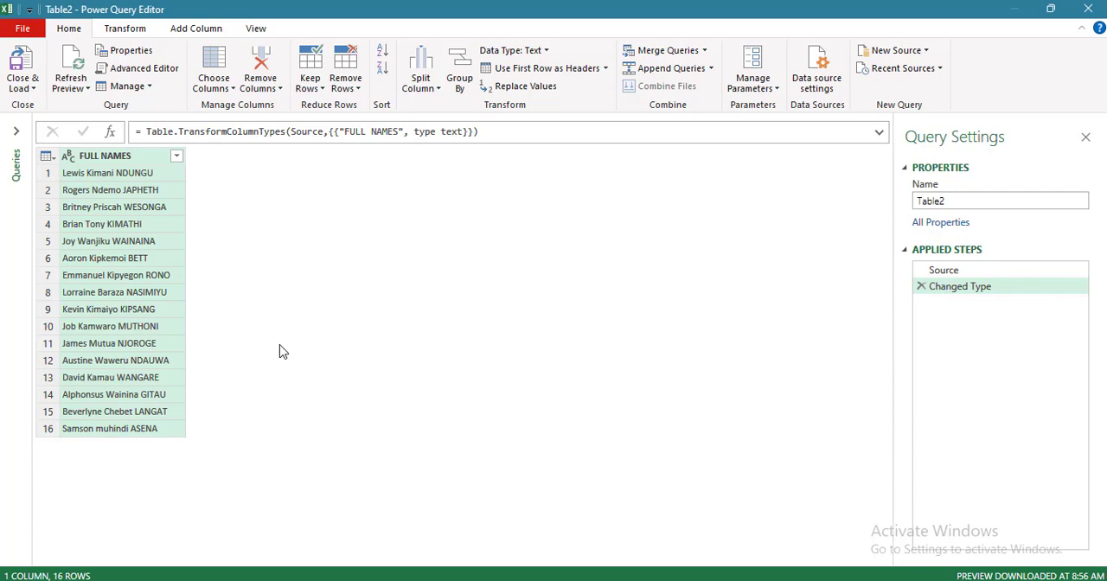
- Split the FULL NAMES column by the Space delimiter at each occurrence of the delimiter
{"action": "right_click", "coordinate": [120, 160]}
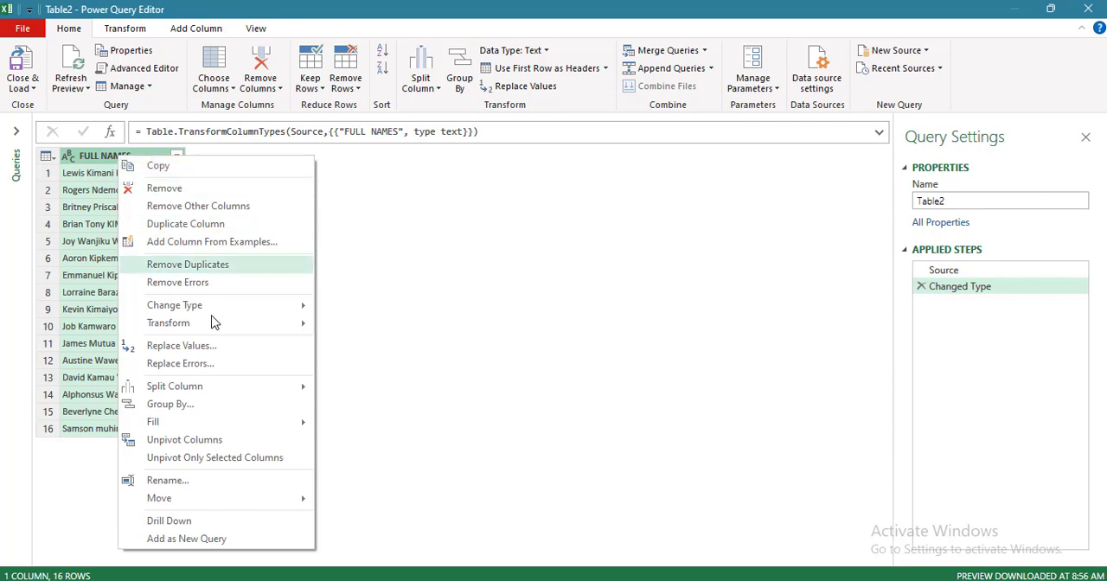
{"action": "mouse_move", "coordinate": [237, 388]}
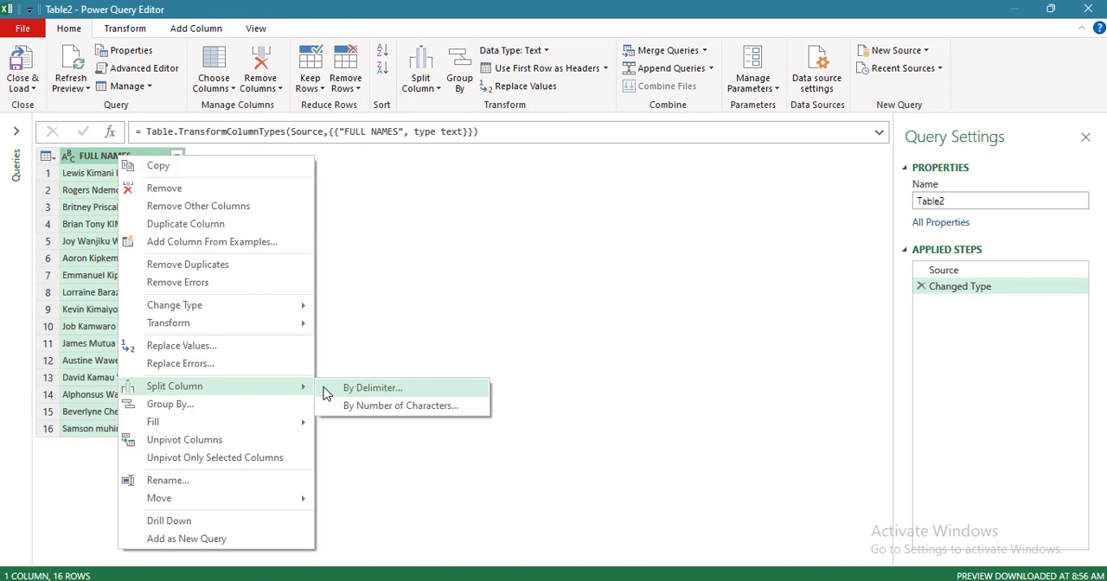
{"action": "left_click", "coordinate": [372, 388]}
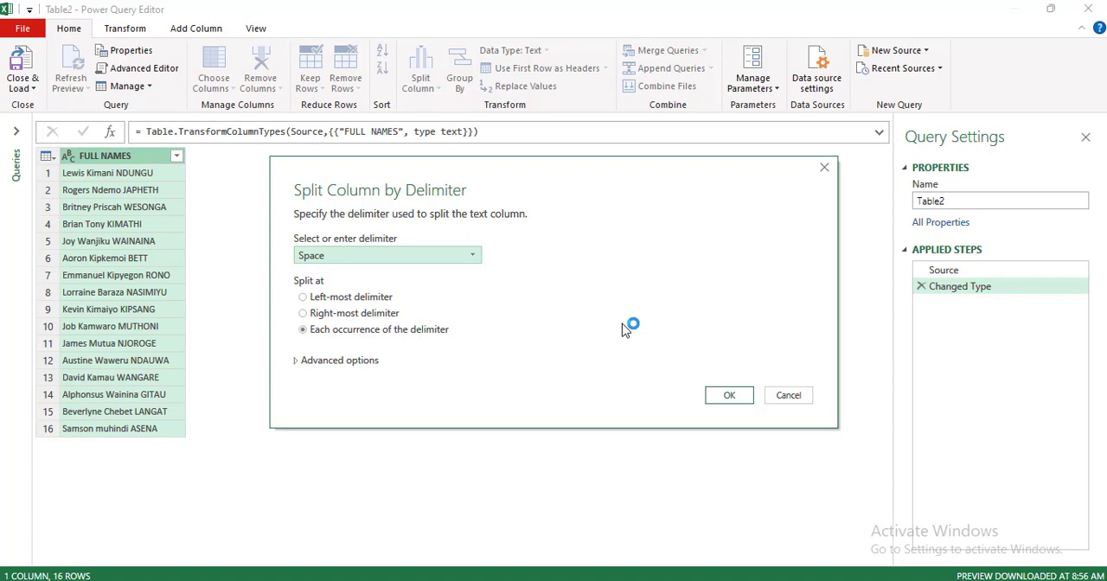
{"action": "left_click", "coordinate": [473, 256]}
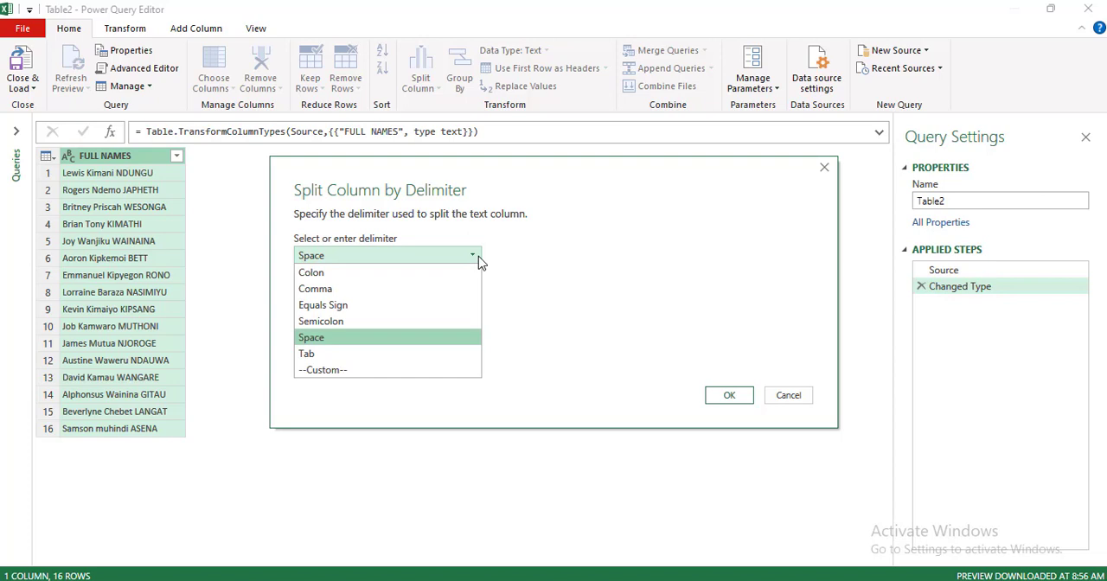
{"action": "left_click", "coordinate": [581, 258]}
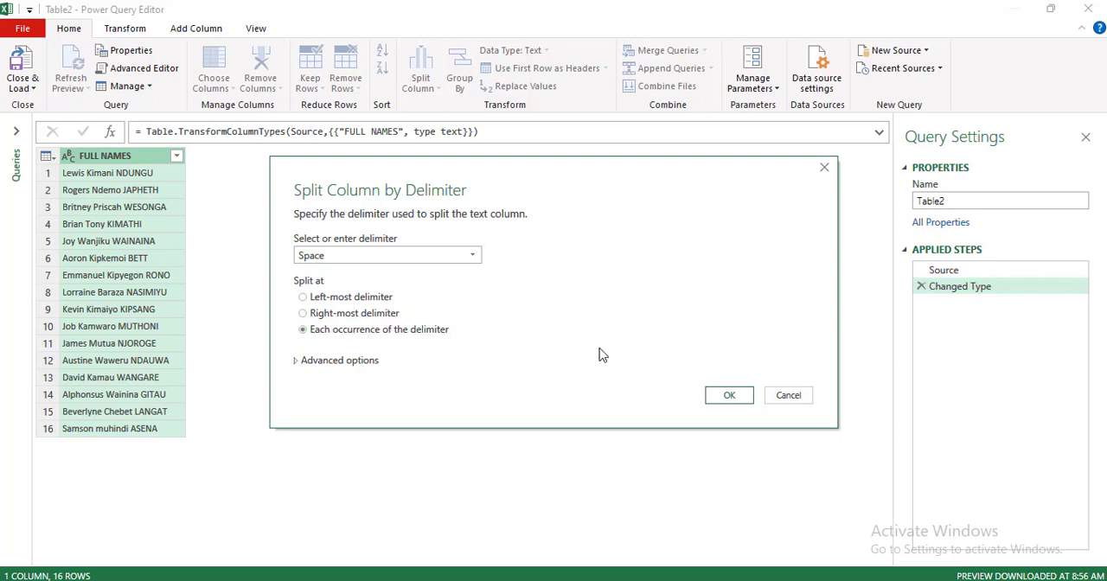
{"action": "left_click", "coordinate": [729, 395]}
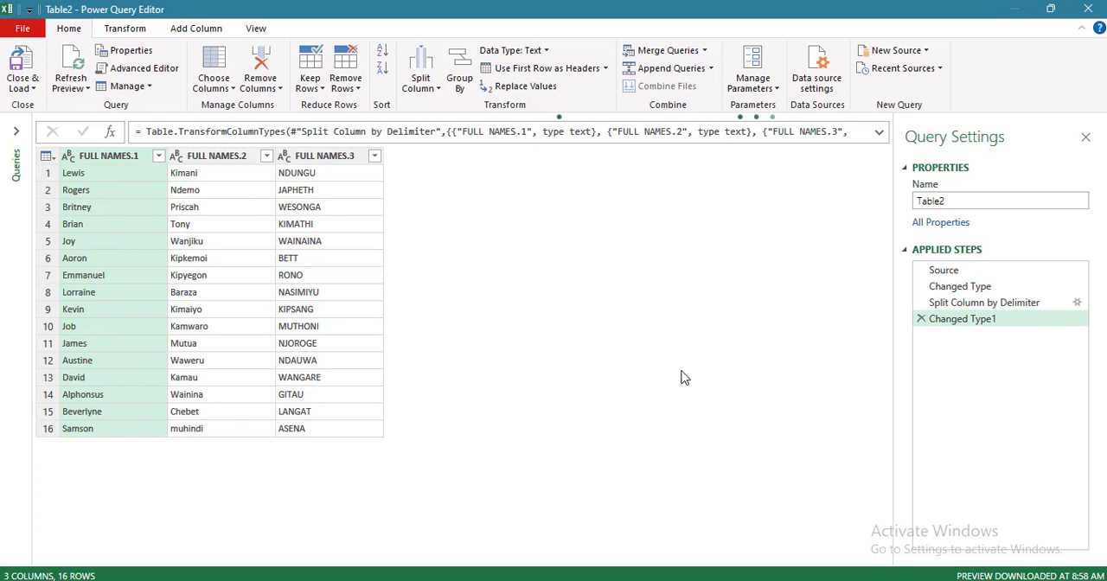
- Rename the first split column as FIRST NAME
{"action": "left_click", "coordinate": [116, 156]}
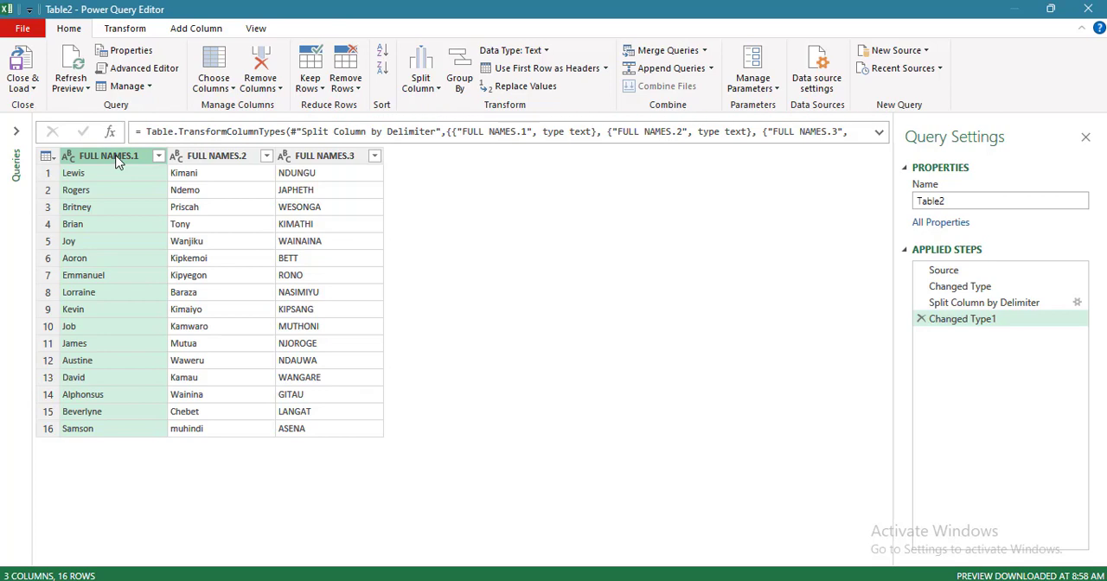
{"action": "double_click", "coordinate": [119, 163]}
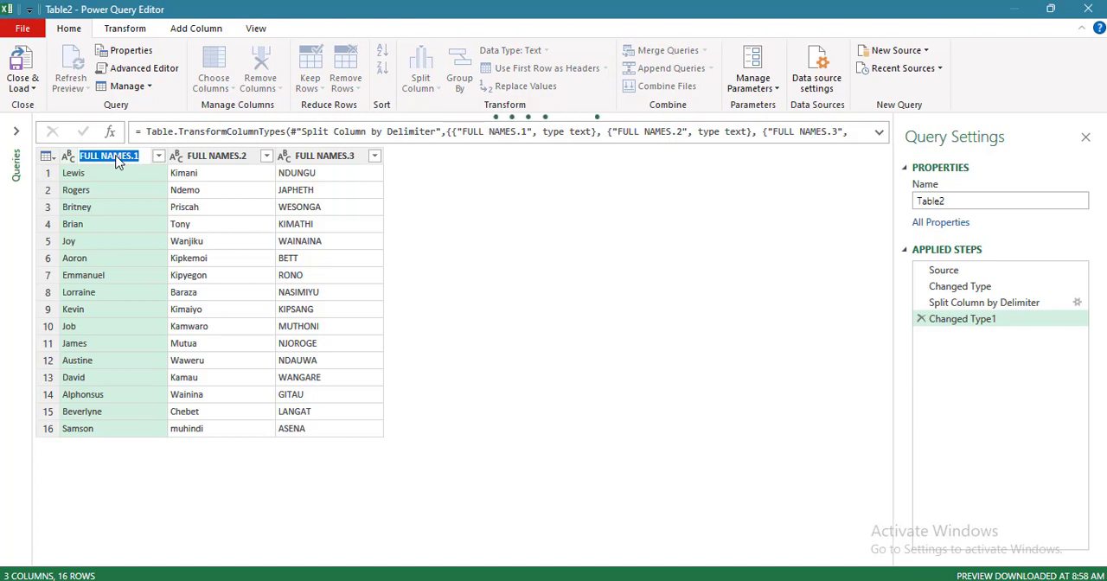
{"action": "type", "text": "FIRST NAME"}
{"action": "key", "text": "Return"}
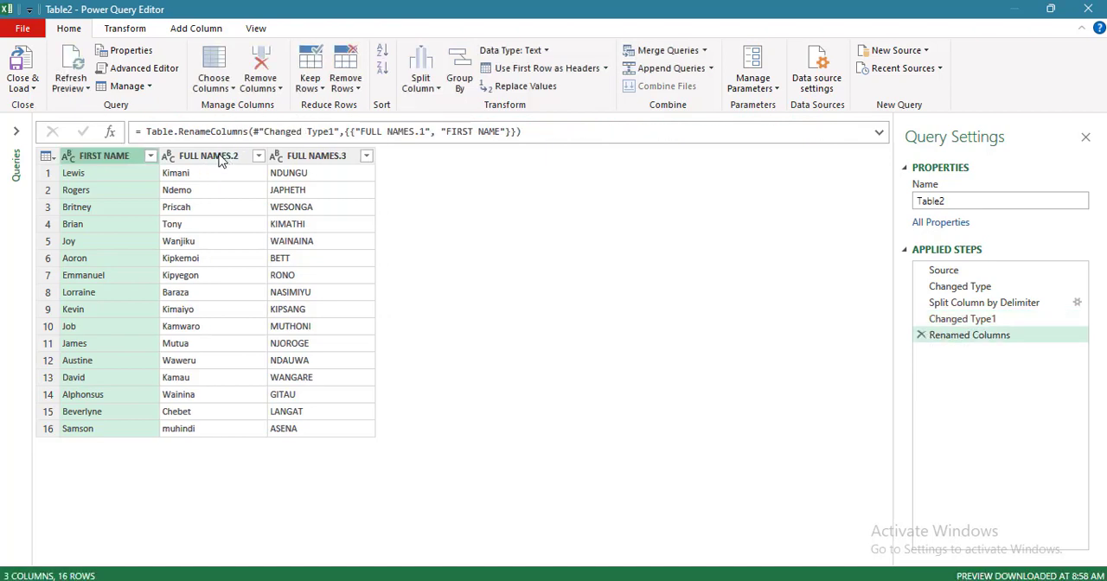
- Rename the second split column as SECOND NAME and the third as LAST NAME
{"action": "double_click", "coordinate": [216, 160]}
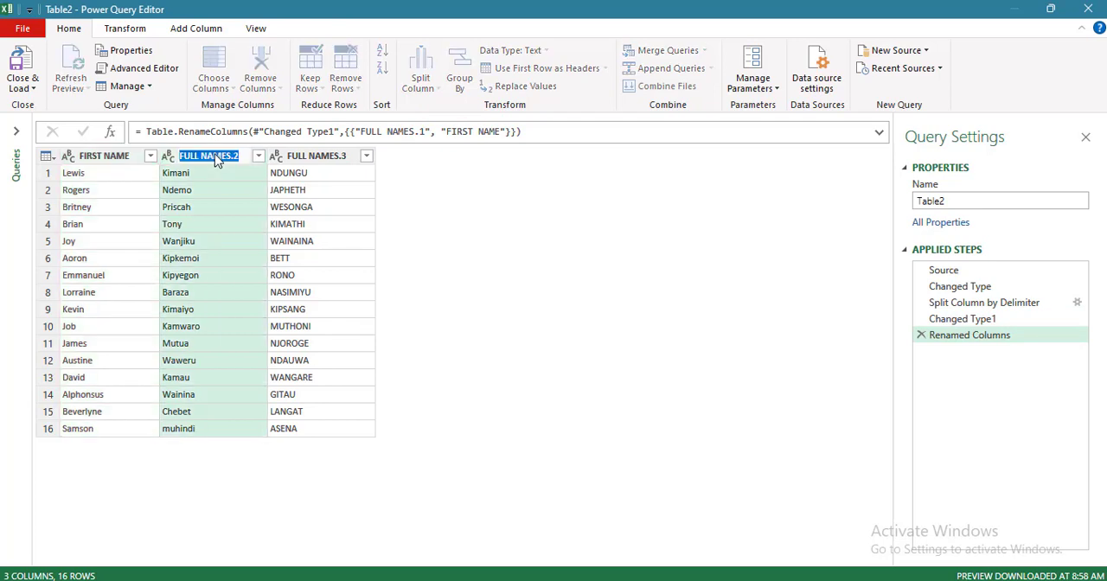
{"action": "type", "text": "SECOND NAME"}
{"action": "key", "text": "Return"}
{"action": "double_click", "coordinate": [329, 158]}
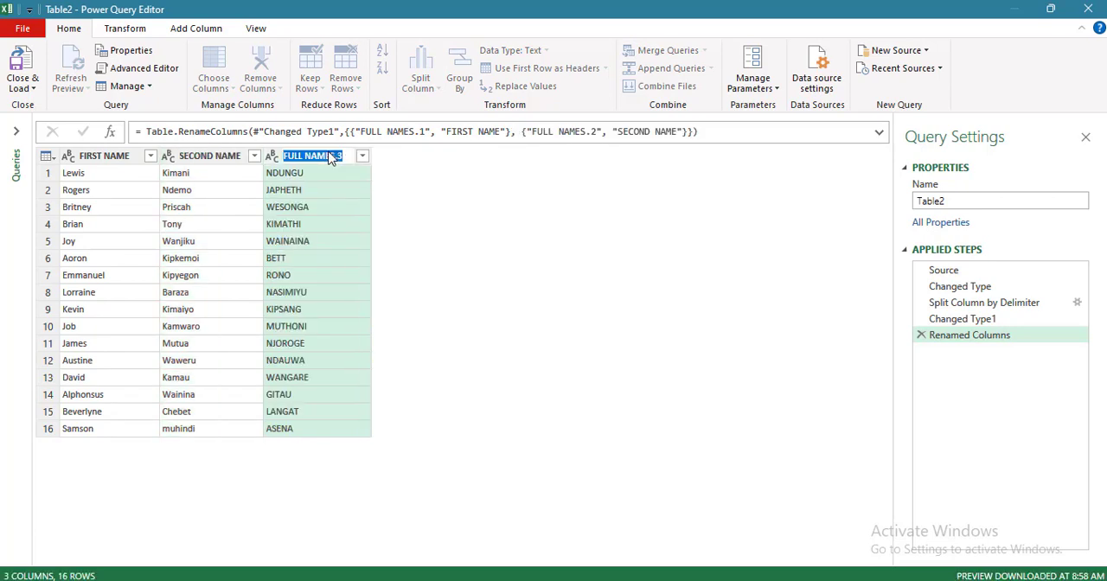
{"action": "type", "text": "LAST NAM"}
{"action": "key", "text": "Return"}
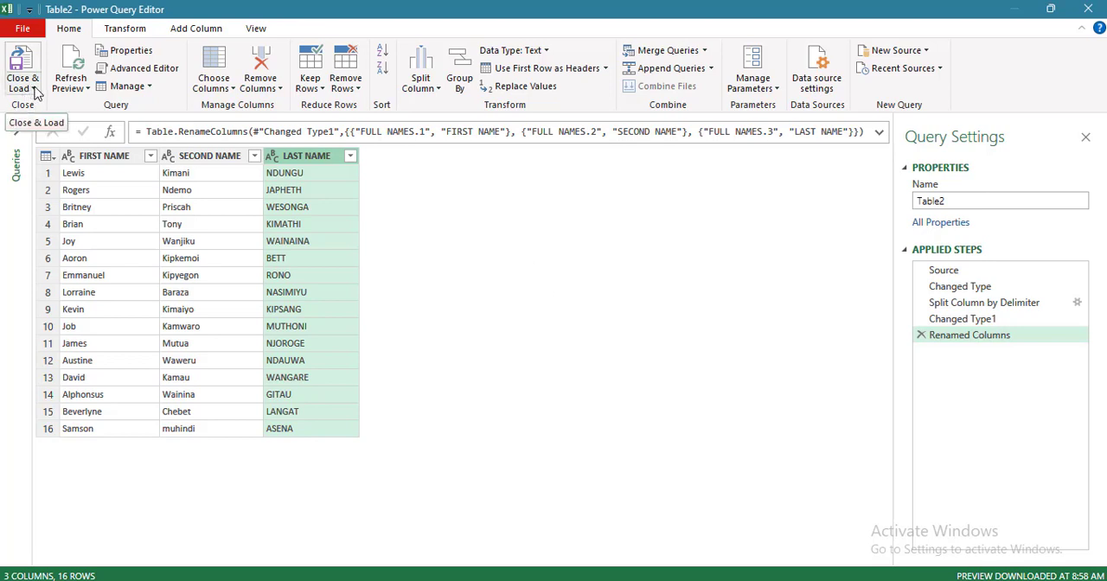
- Close the query editor and load the split names into a new worksheet
{"action": "left_click", "coordinate": [34, 89]}
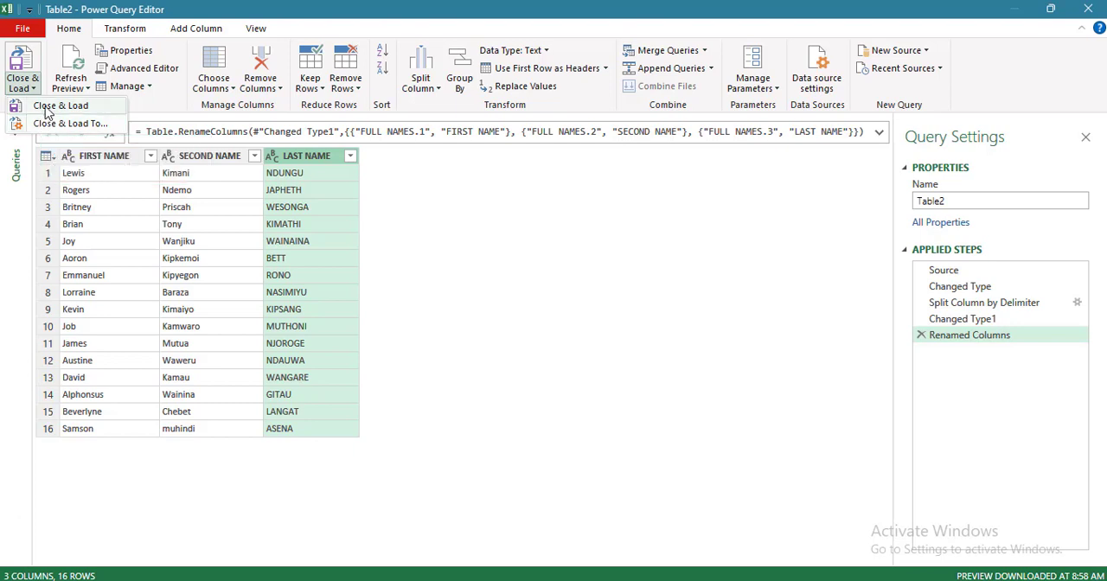
{"action": "left_click", "coordinate": [47, 108]}
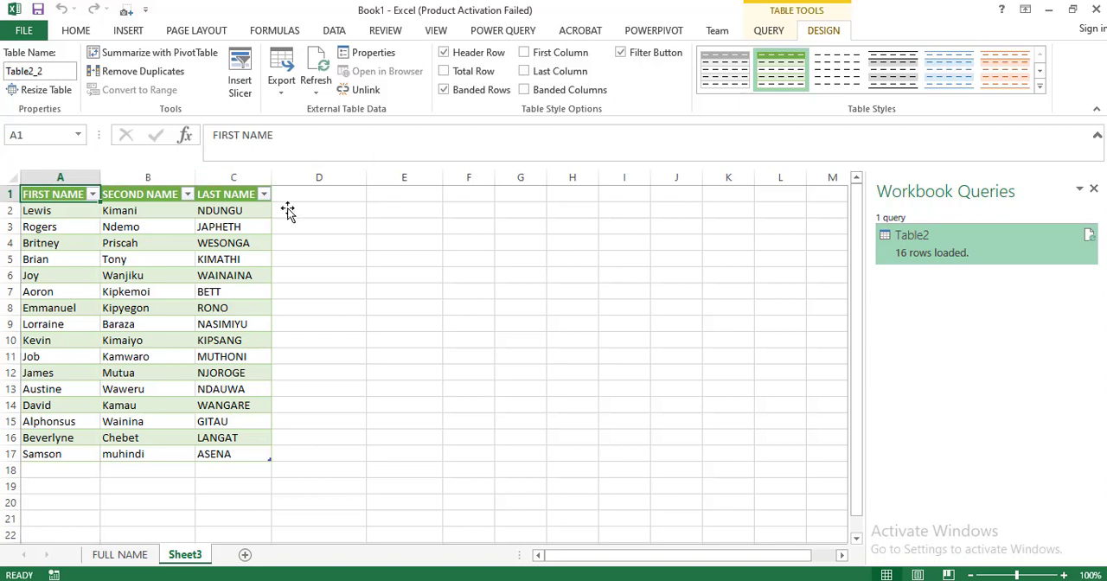
{"action": "left_click", "coordinate": [402, 301]}
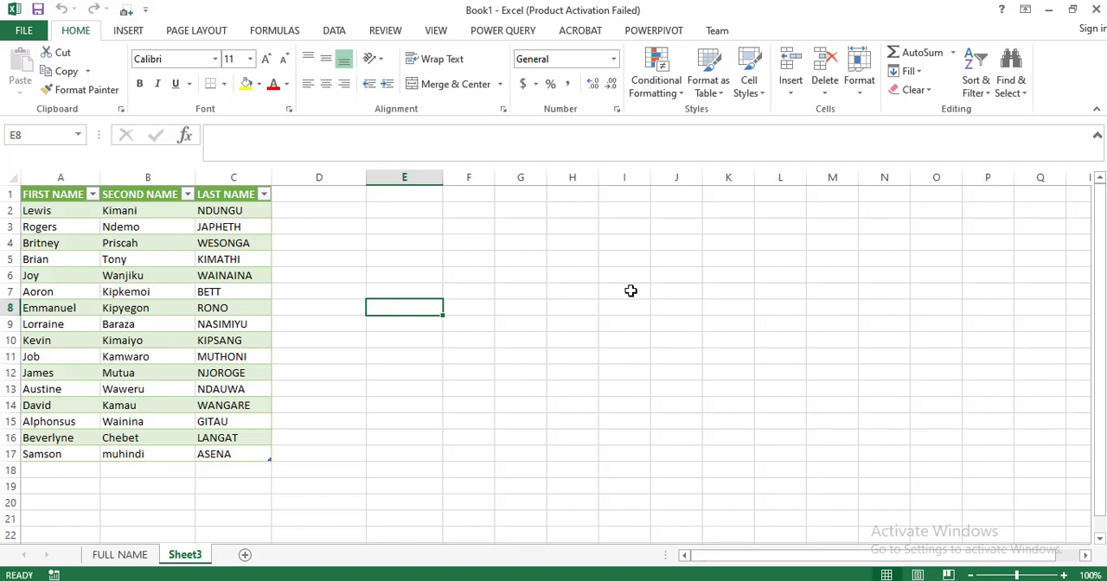
- Paste the additional copied full names as values below the list on the FULL NAME sheet, starting at B20
{"action": "key", "text": "ctrl+c"}
{"action": "key", "text": "ctrl+Page_Up"}
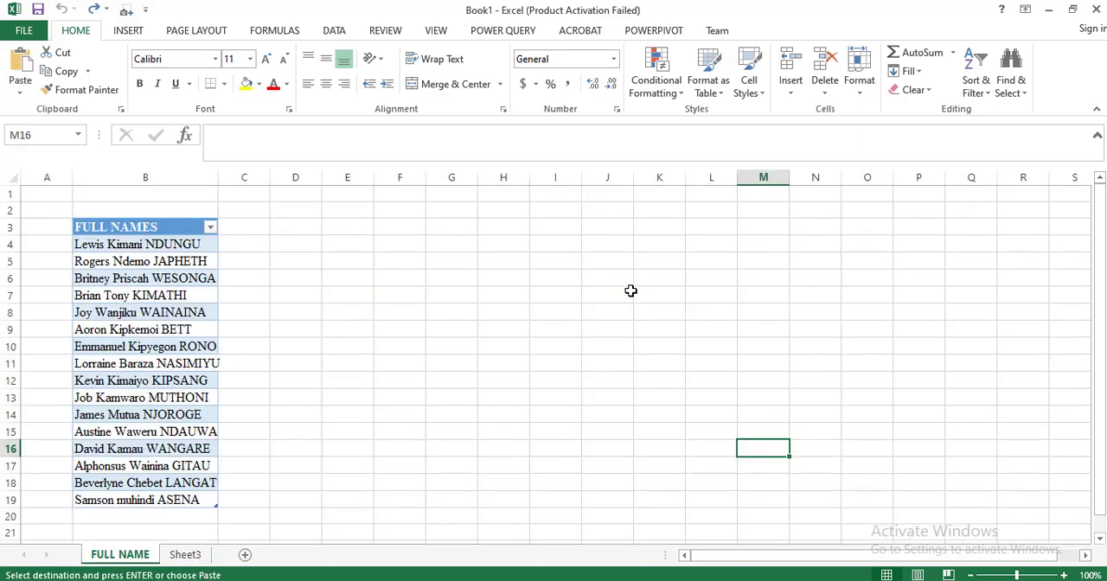
{"action": "scroll", "coordinate": [476, 308], "scroll_direction": "down", "scroll_amount": 1}
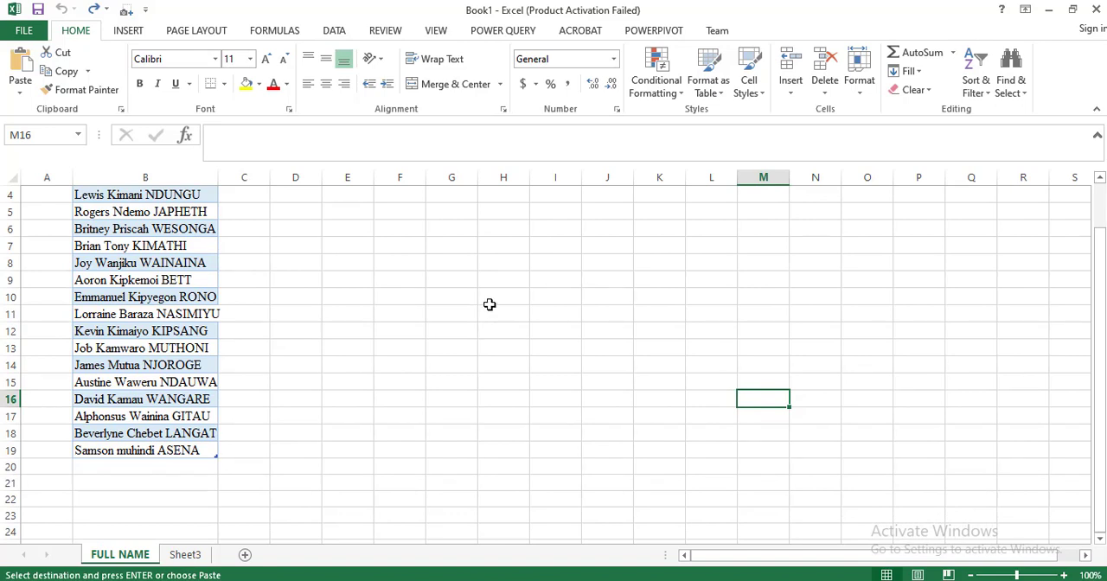
{"action": "left_click", "coordinate": [140, 467]}
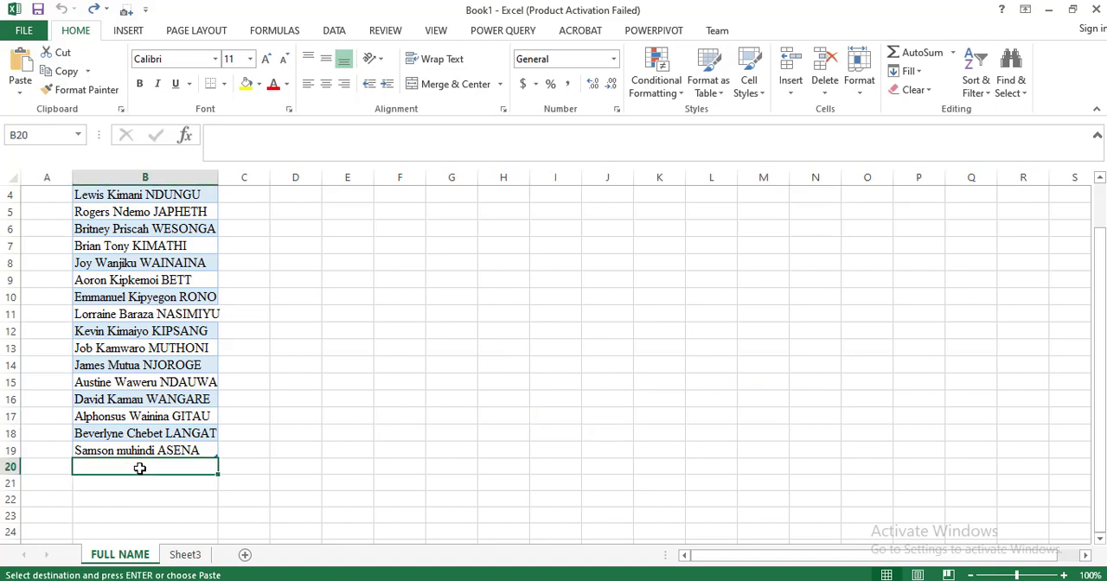
{"action": "right_click", "coordinate": [139, 468]}
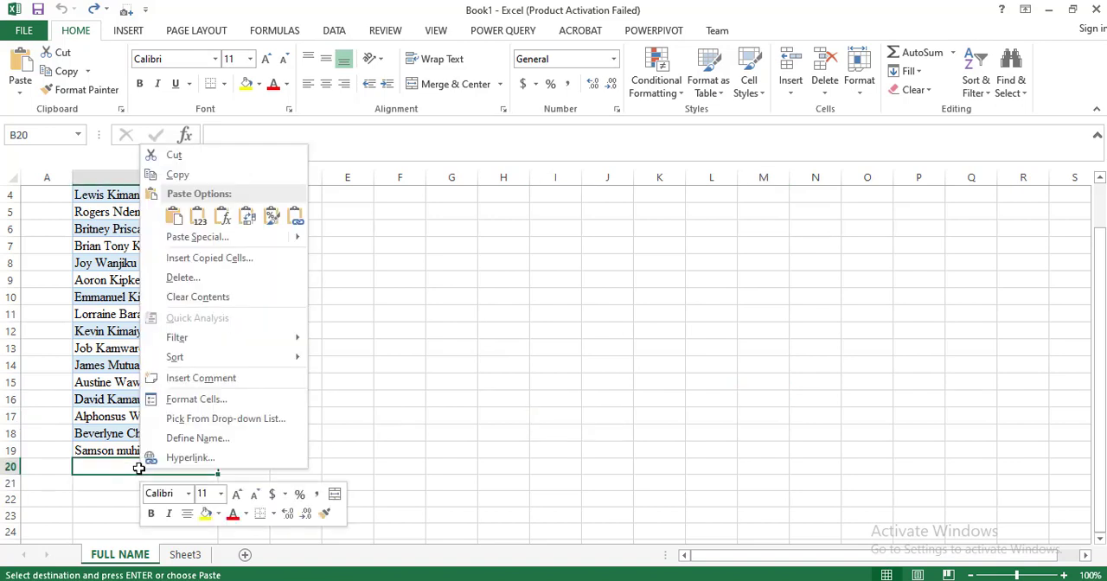
{"action": "left_click", "coordinate": [199, 218]}
{"action": "scroll", "coordinate": [306, 400], "scroll_direction": "down", "scroll_amount": 1}
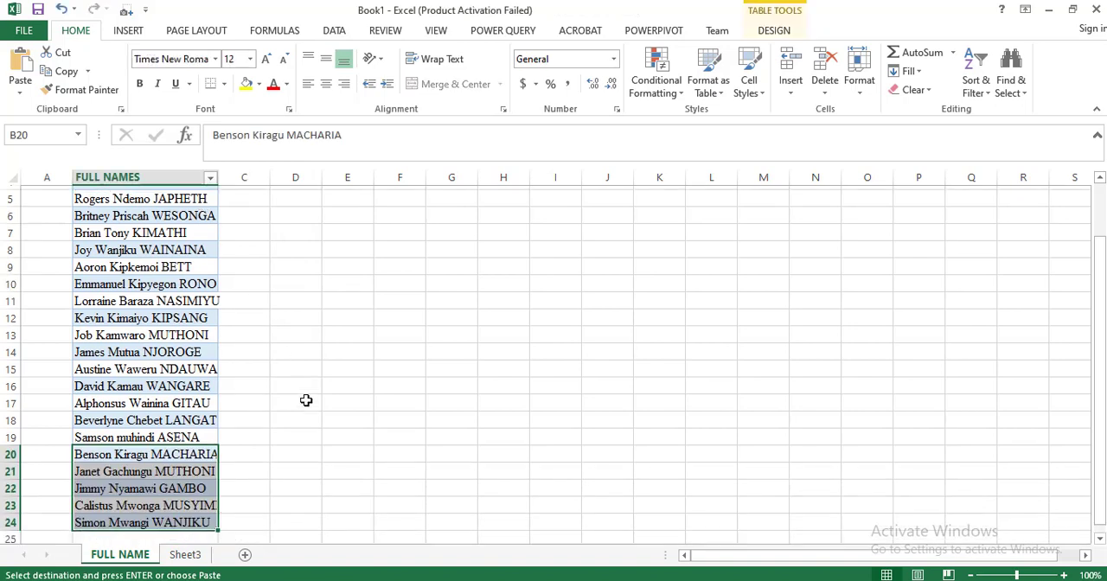
{"action": "scroll", "coordinate": [306, 401], "scroll_direction": "down", "scroll_amount": 1}
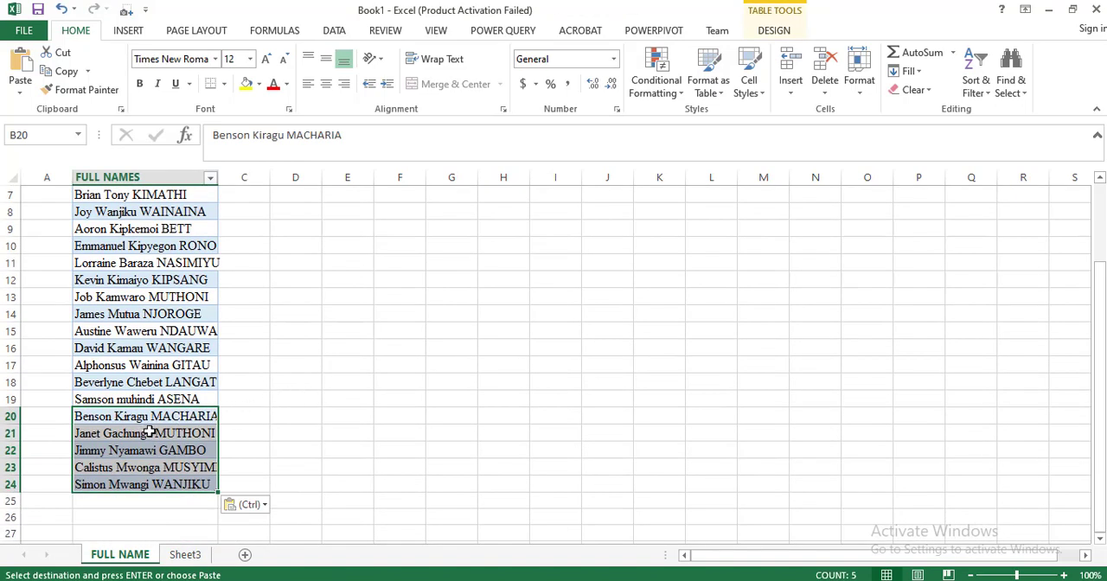
- Refresh all data connections to update the split-name table on Sheet3 and check its added rows
{"action": "left_click", "coordinate": [186, 554]}
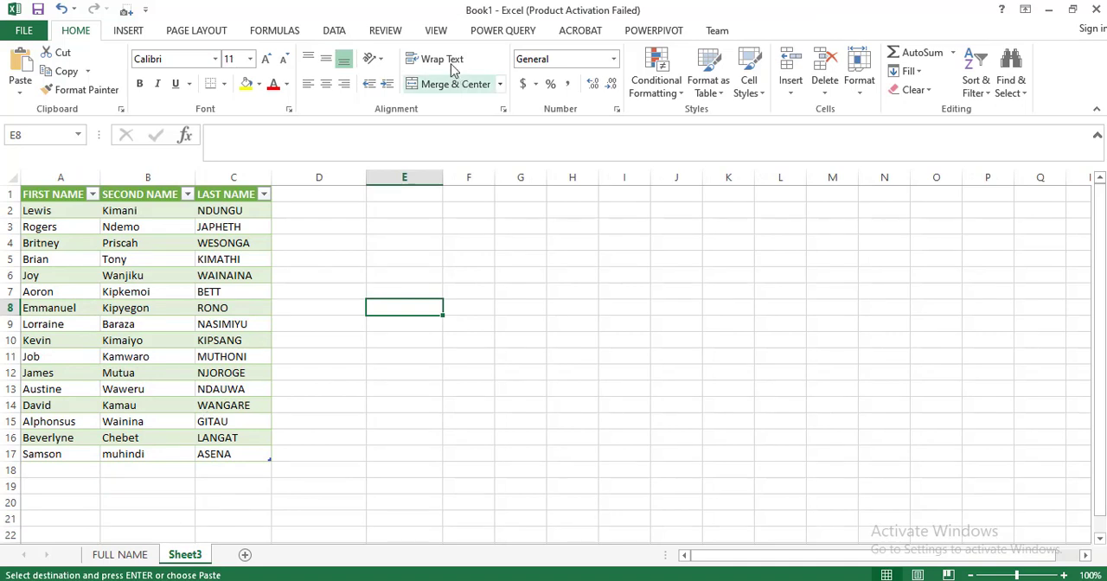
{"action": "left_click", "coordinate": [330, 31]}
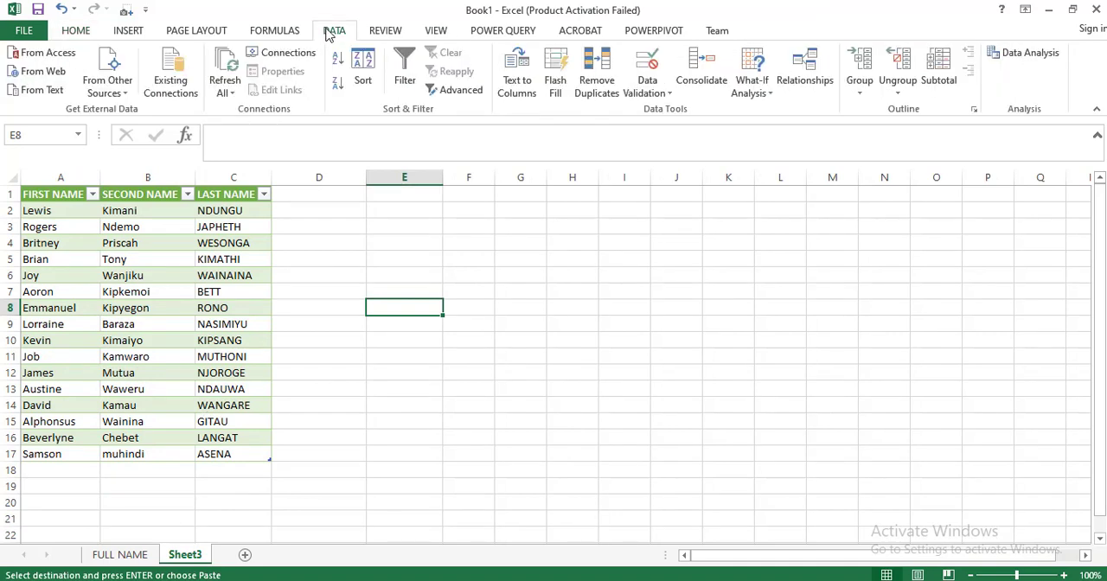
{"action": "left_click", "coordinate": [229, 95]}
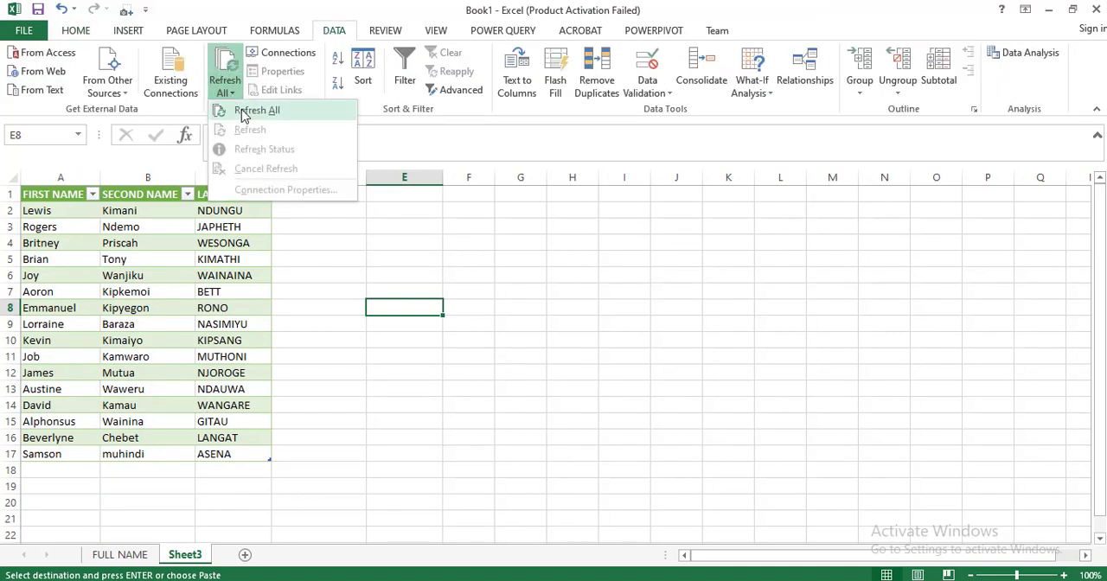
{"action": "left_click", "coordinate": [246, 110]}
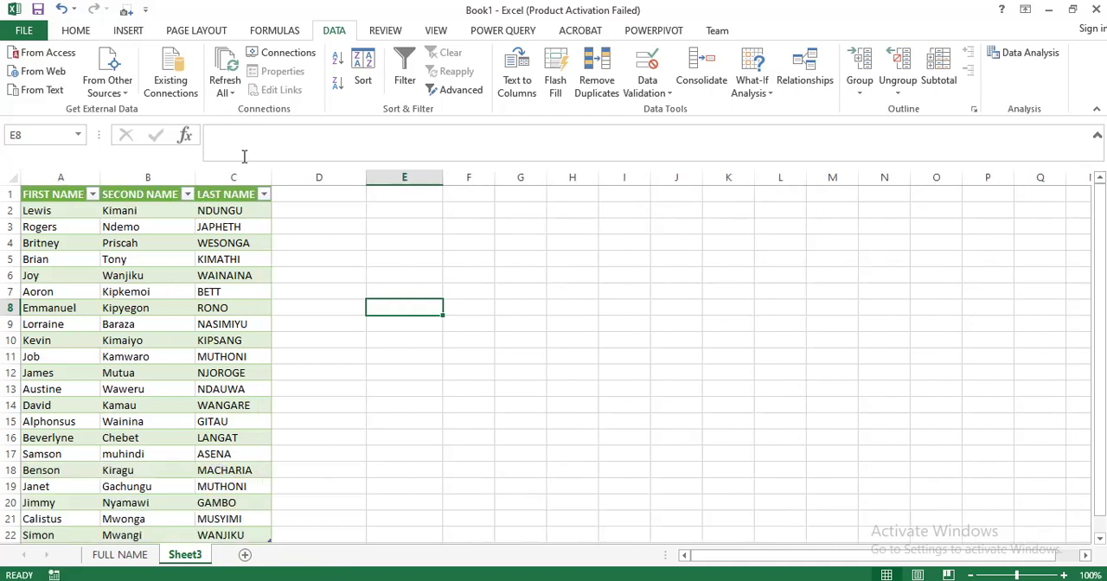
{"action": "scroll", "coordinate": [332, 326], "scroll_direction": "down", "scroll_amount": 2}
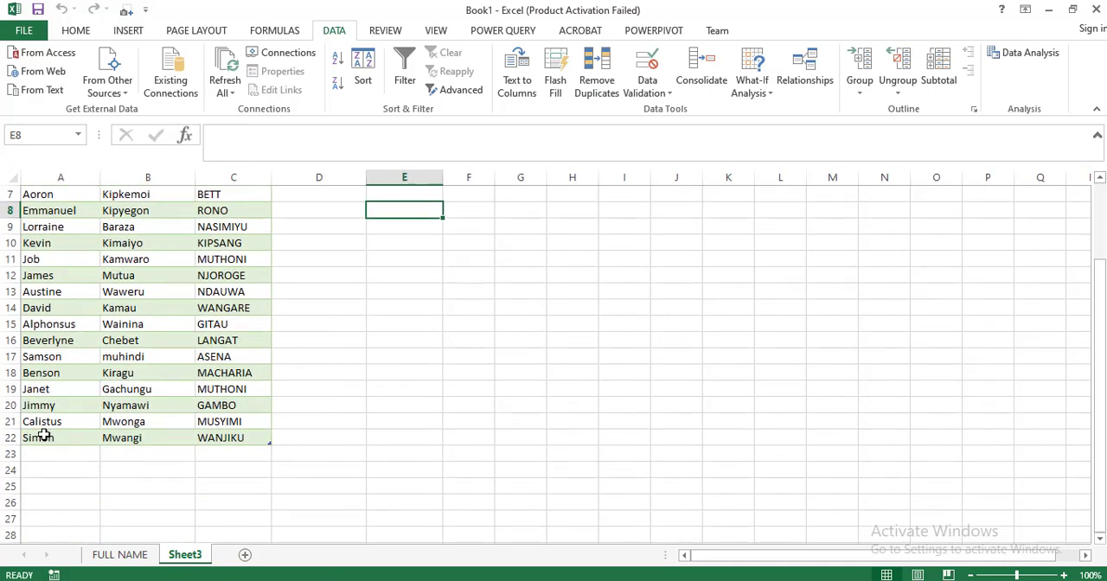
{"action": "scroll", "coordinate": [343, 389], "scroll_direction": "up", "scroll_amount": 2}
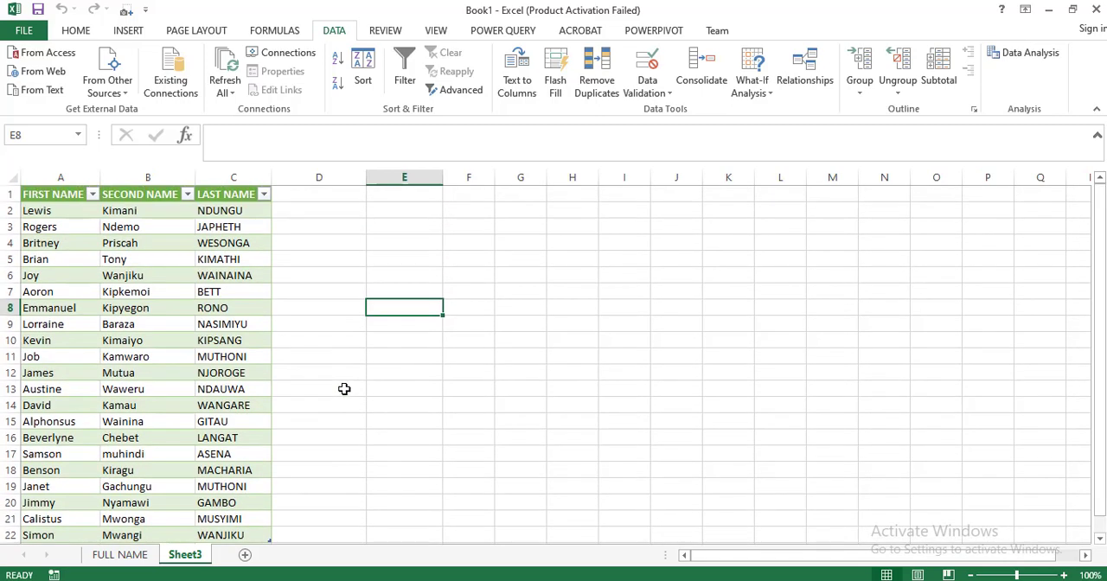